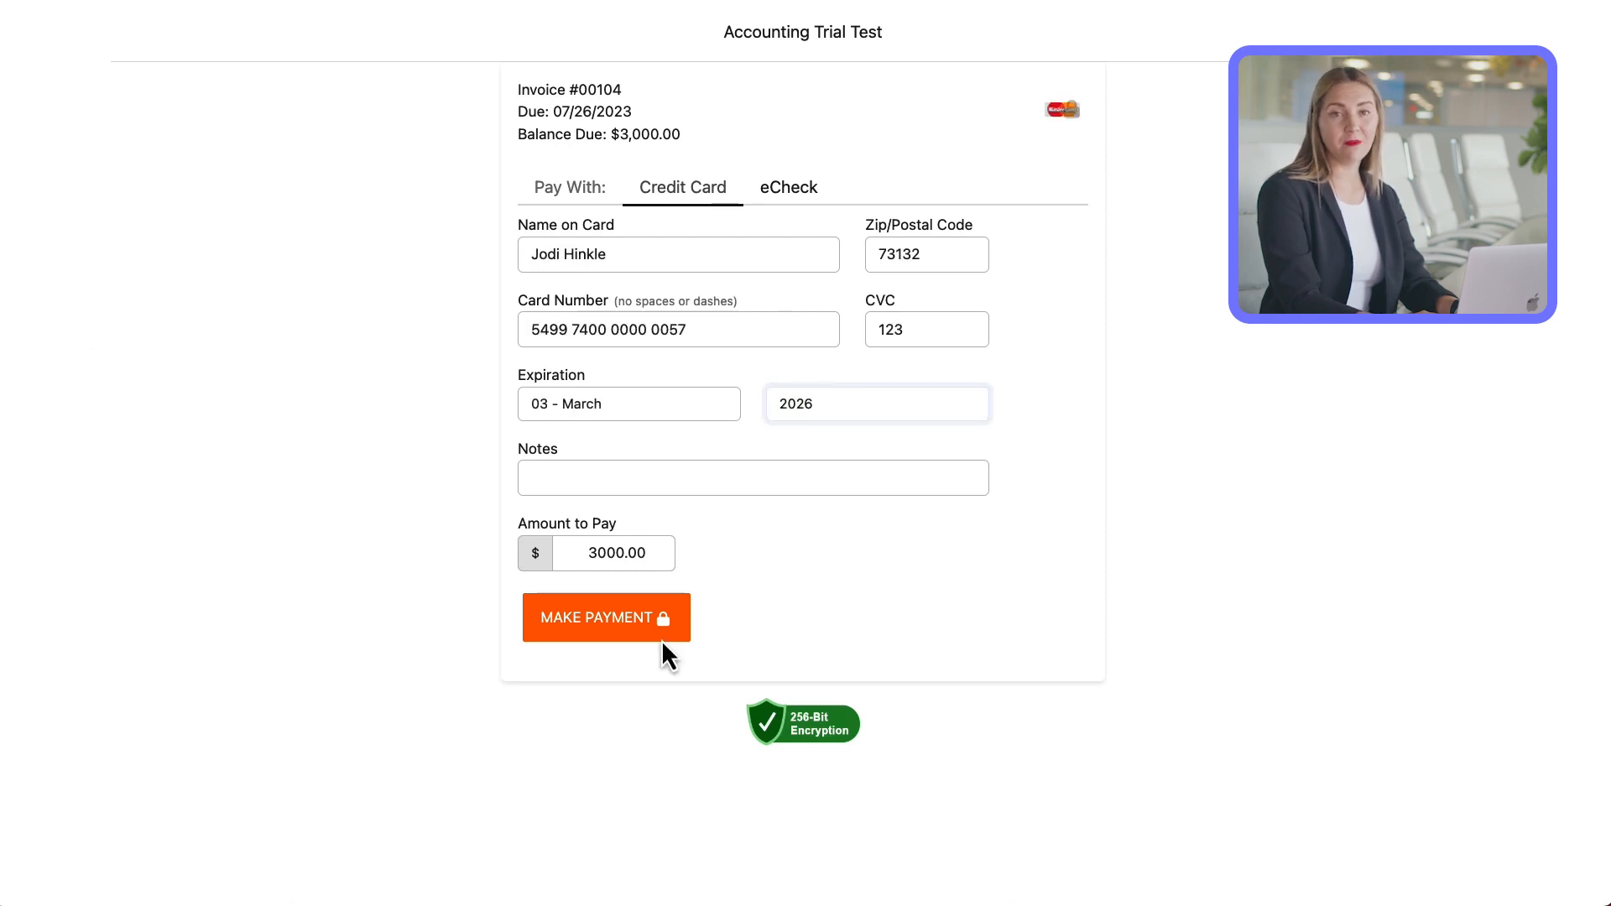
Step: Submit and confirm the $3,000.00 card payment for invoice 00104
click(661, 636)
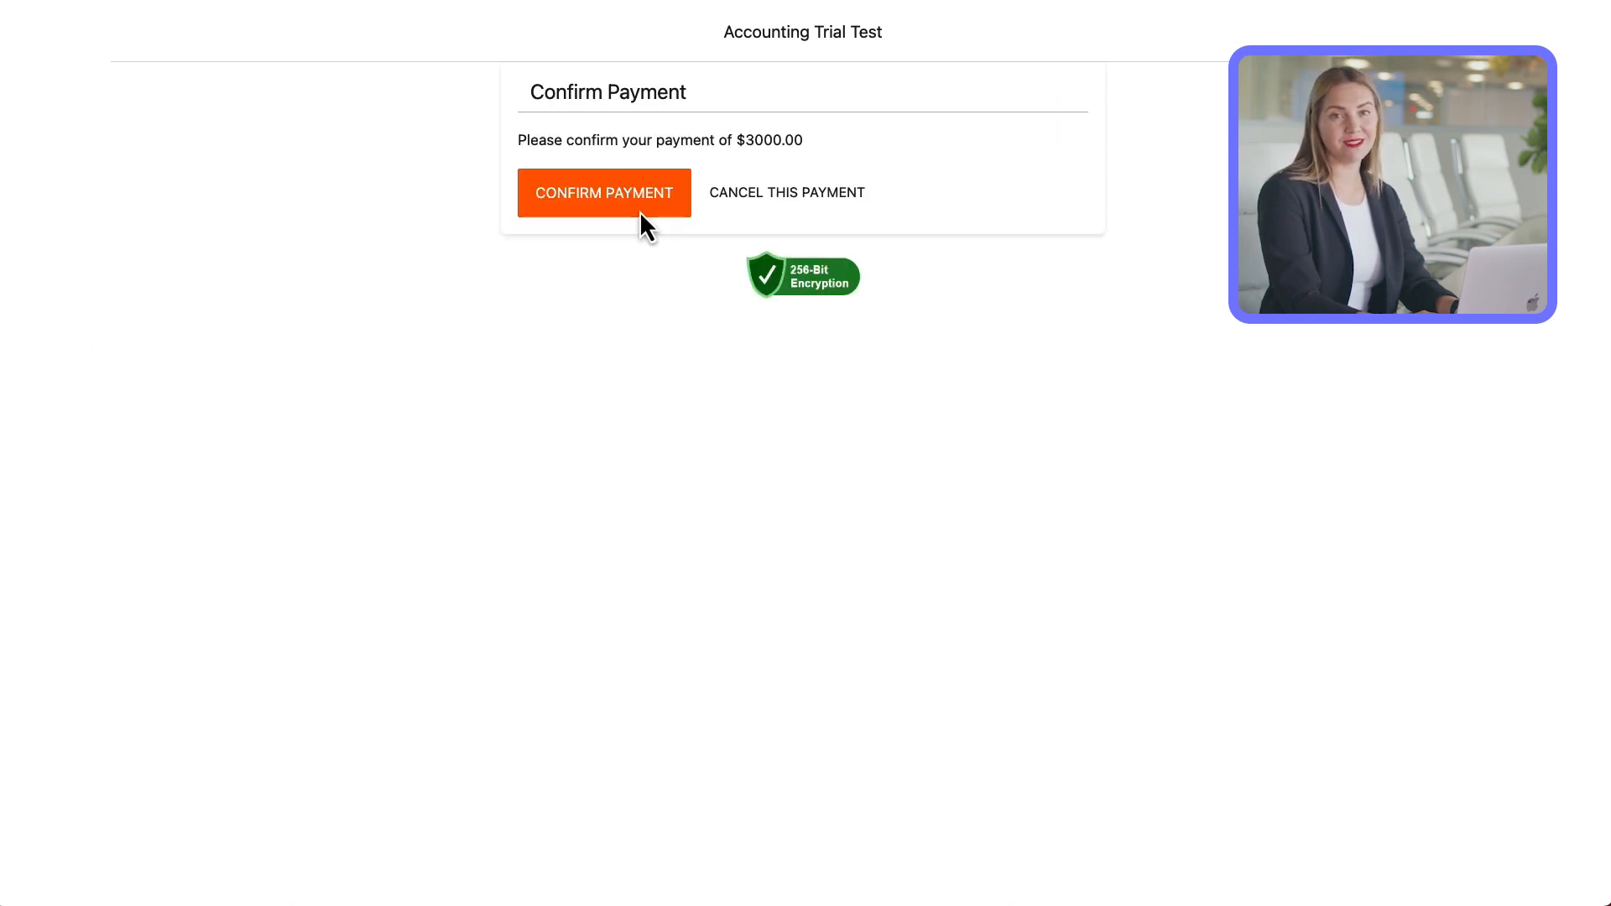
click(639, 210)
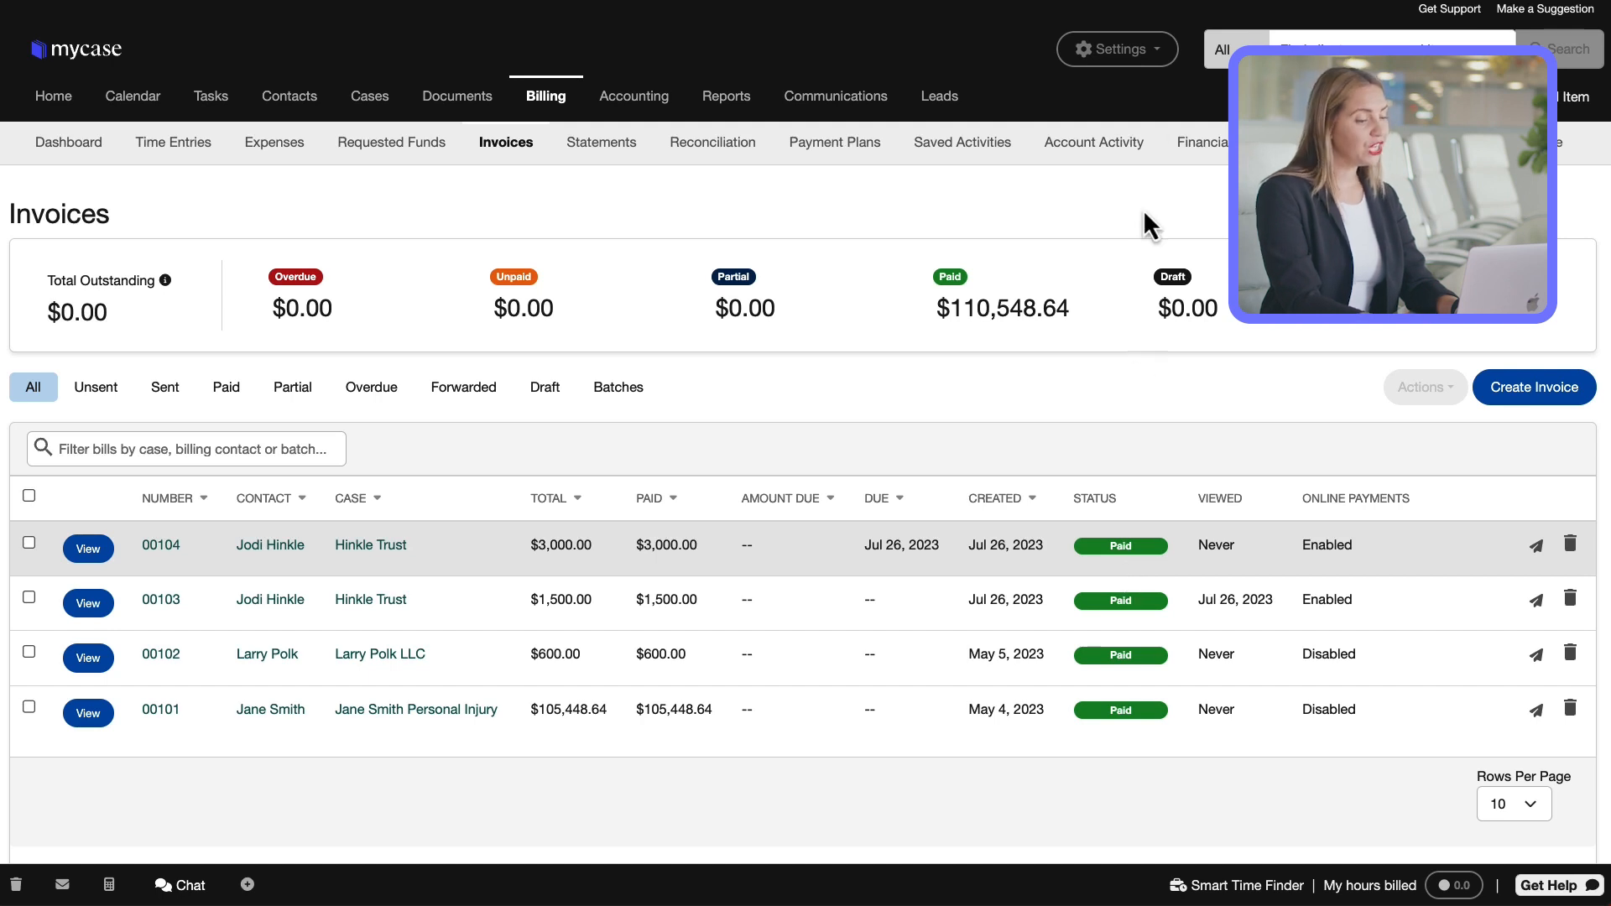
Step: Go to All Settings from the top Settings menu
click(1152, 57)
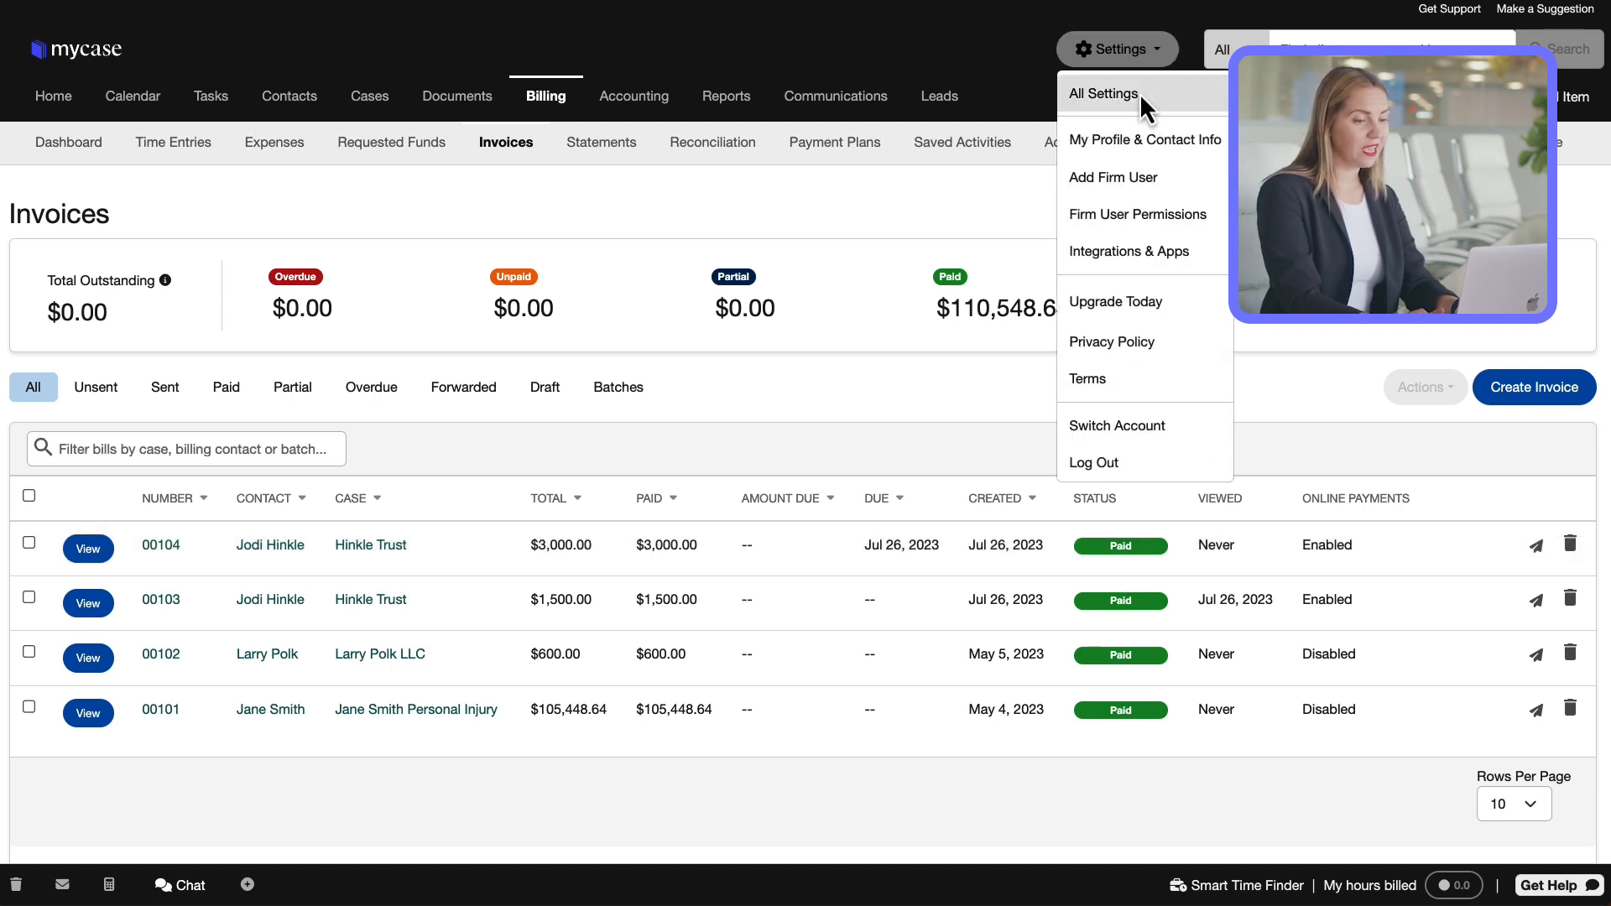
click(1139, 93)
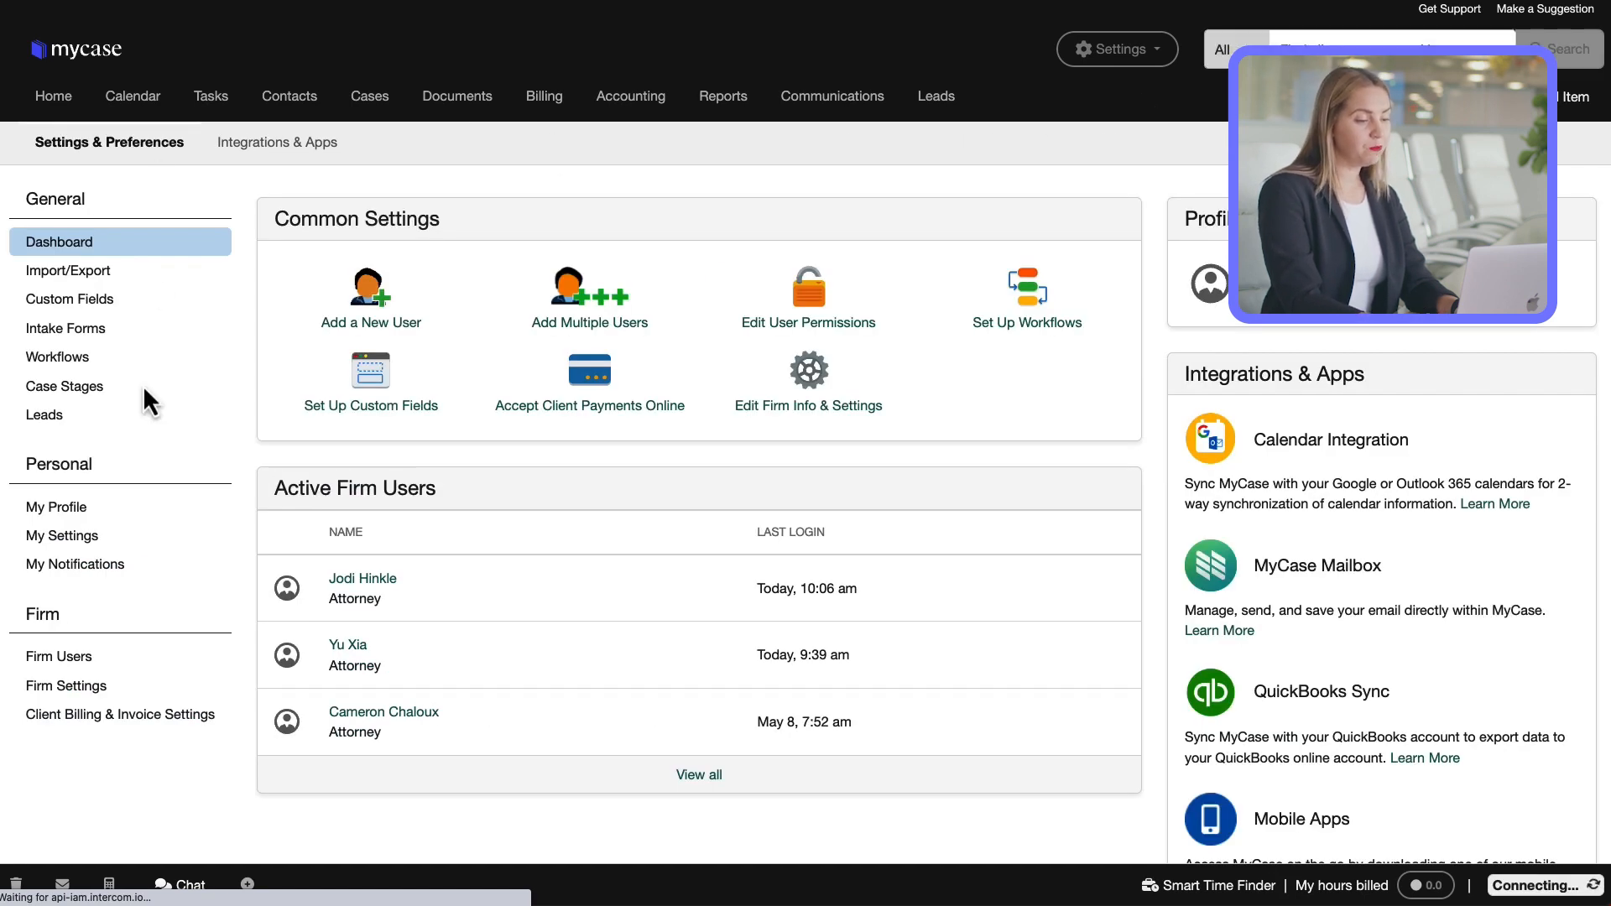
Step: In Client Billing & Invoice Settings, set the Universal Payment Link to deposit into the Trust Account and save
click(121, 720)
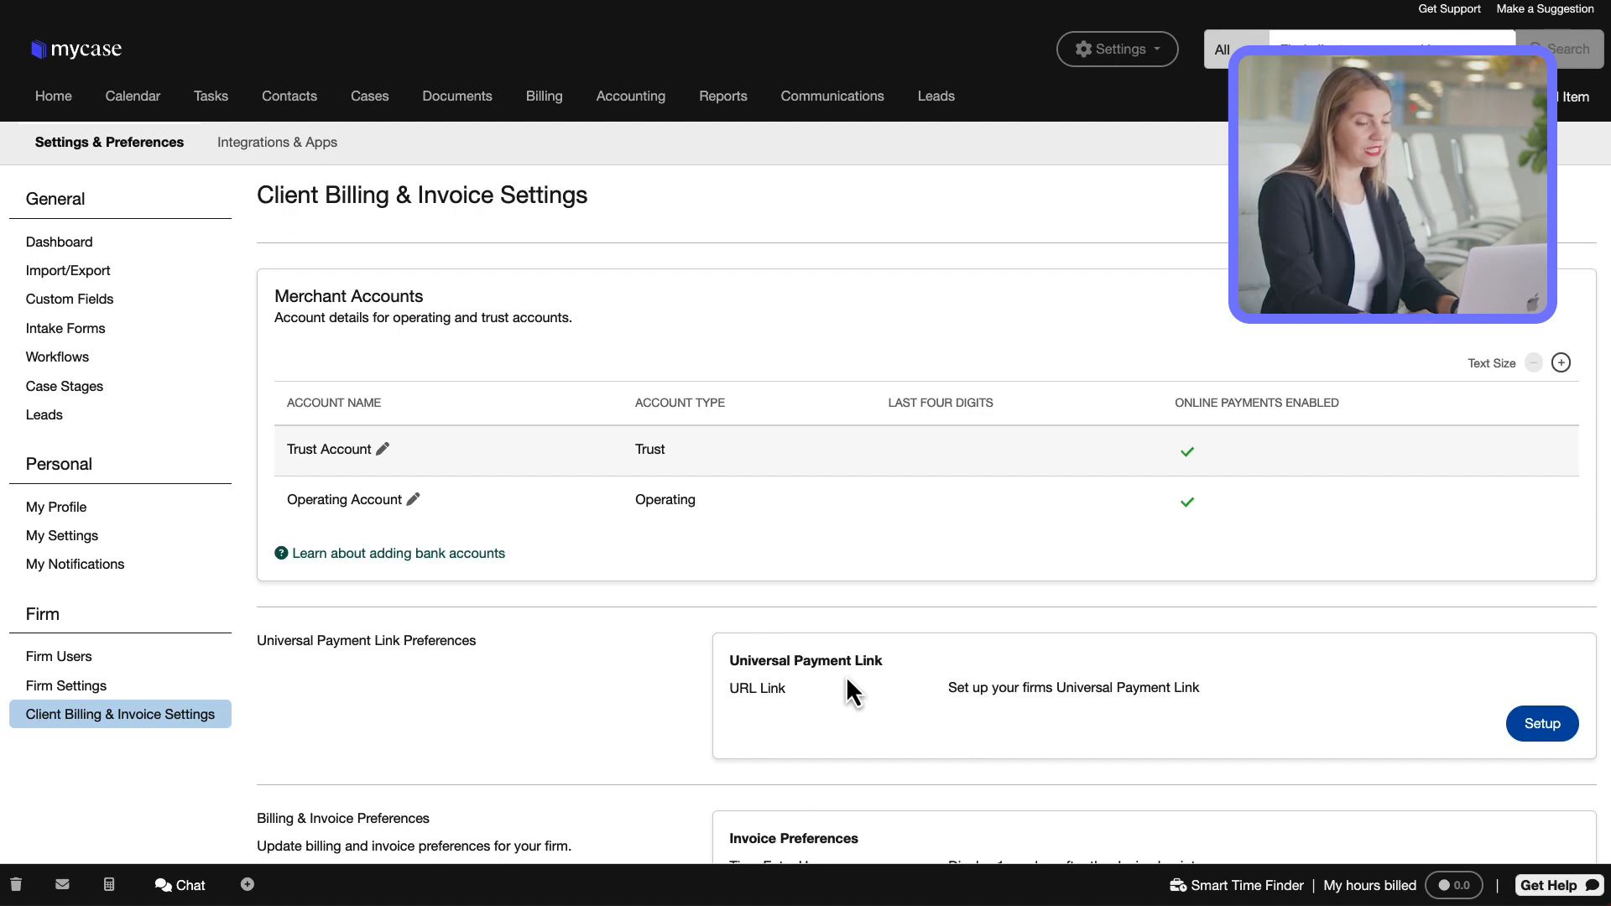
click(1534, 731)
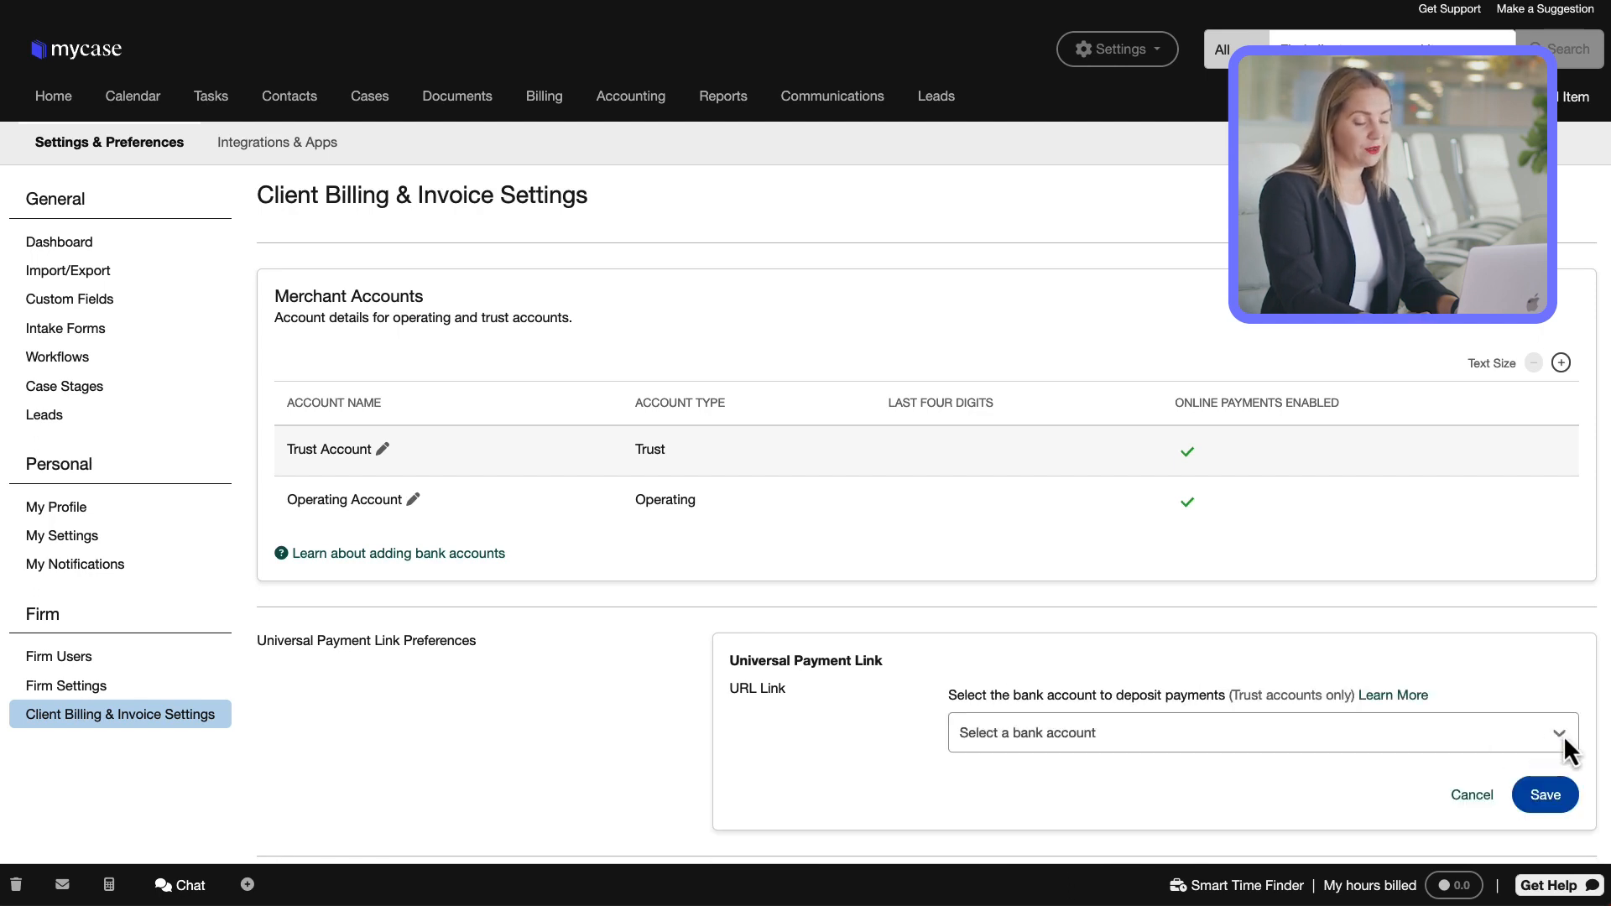
click(1563, 735)
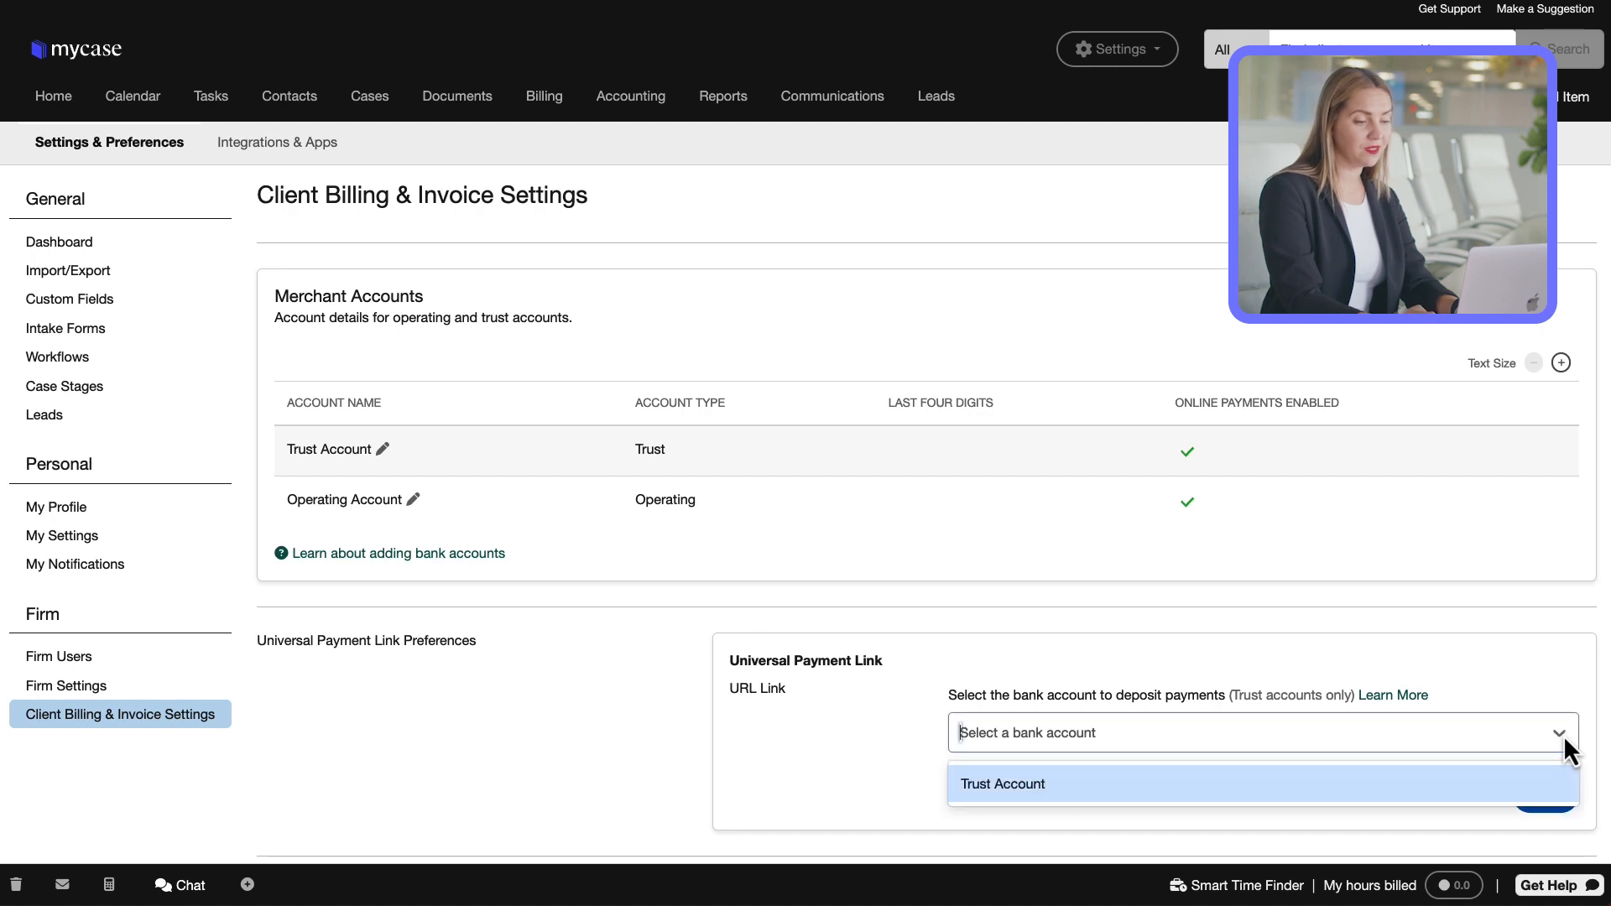
click(997, 783)
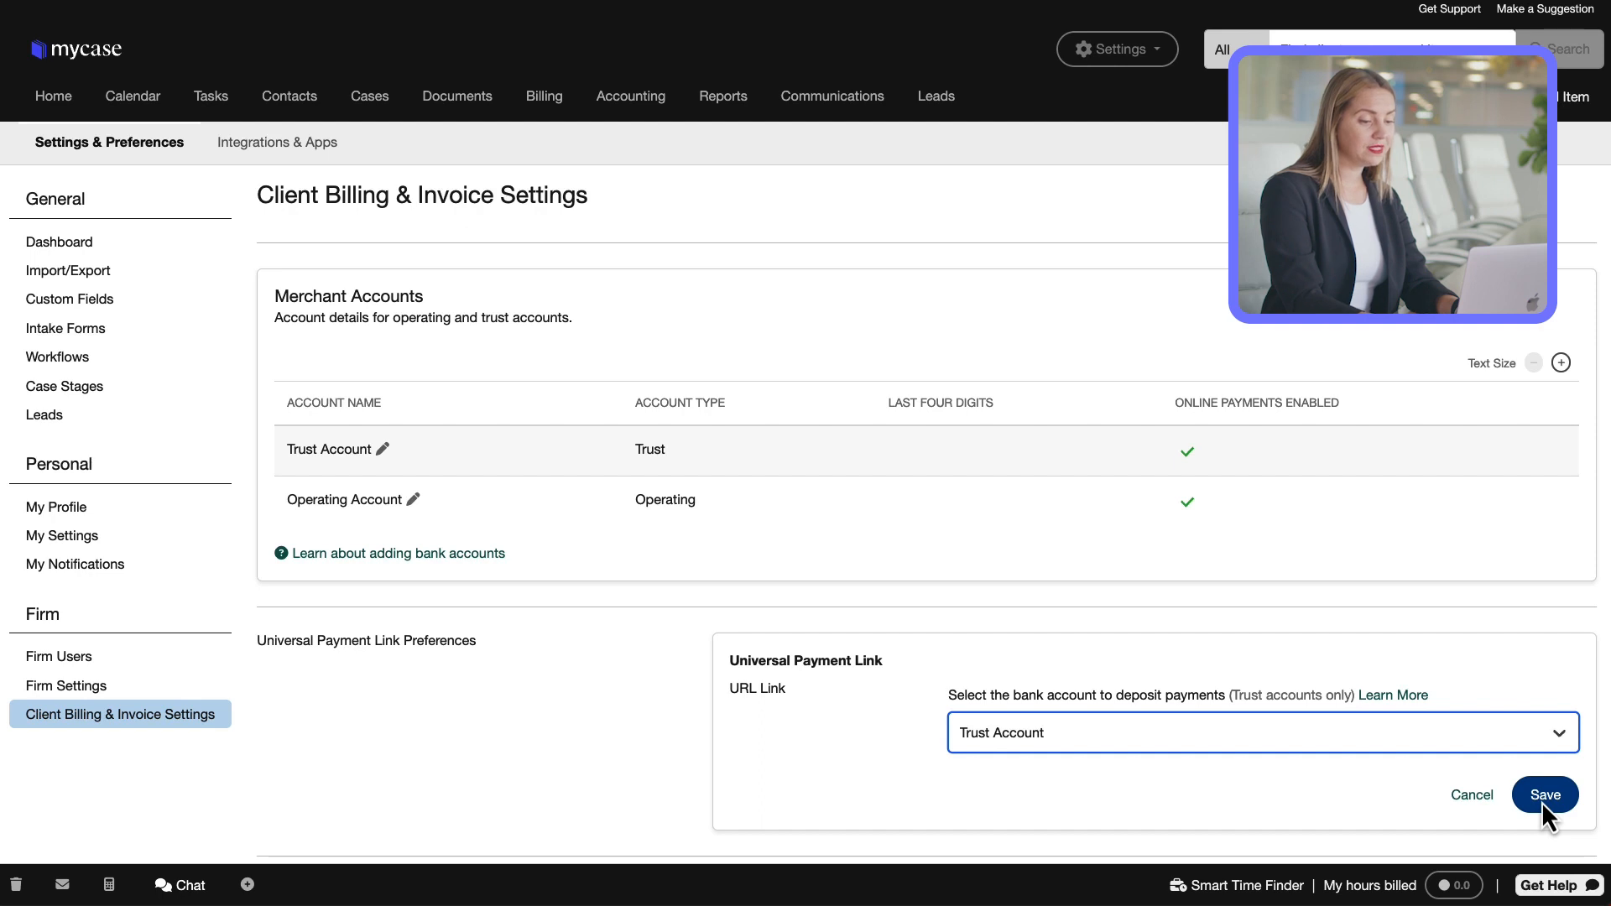
click(1542, 796)
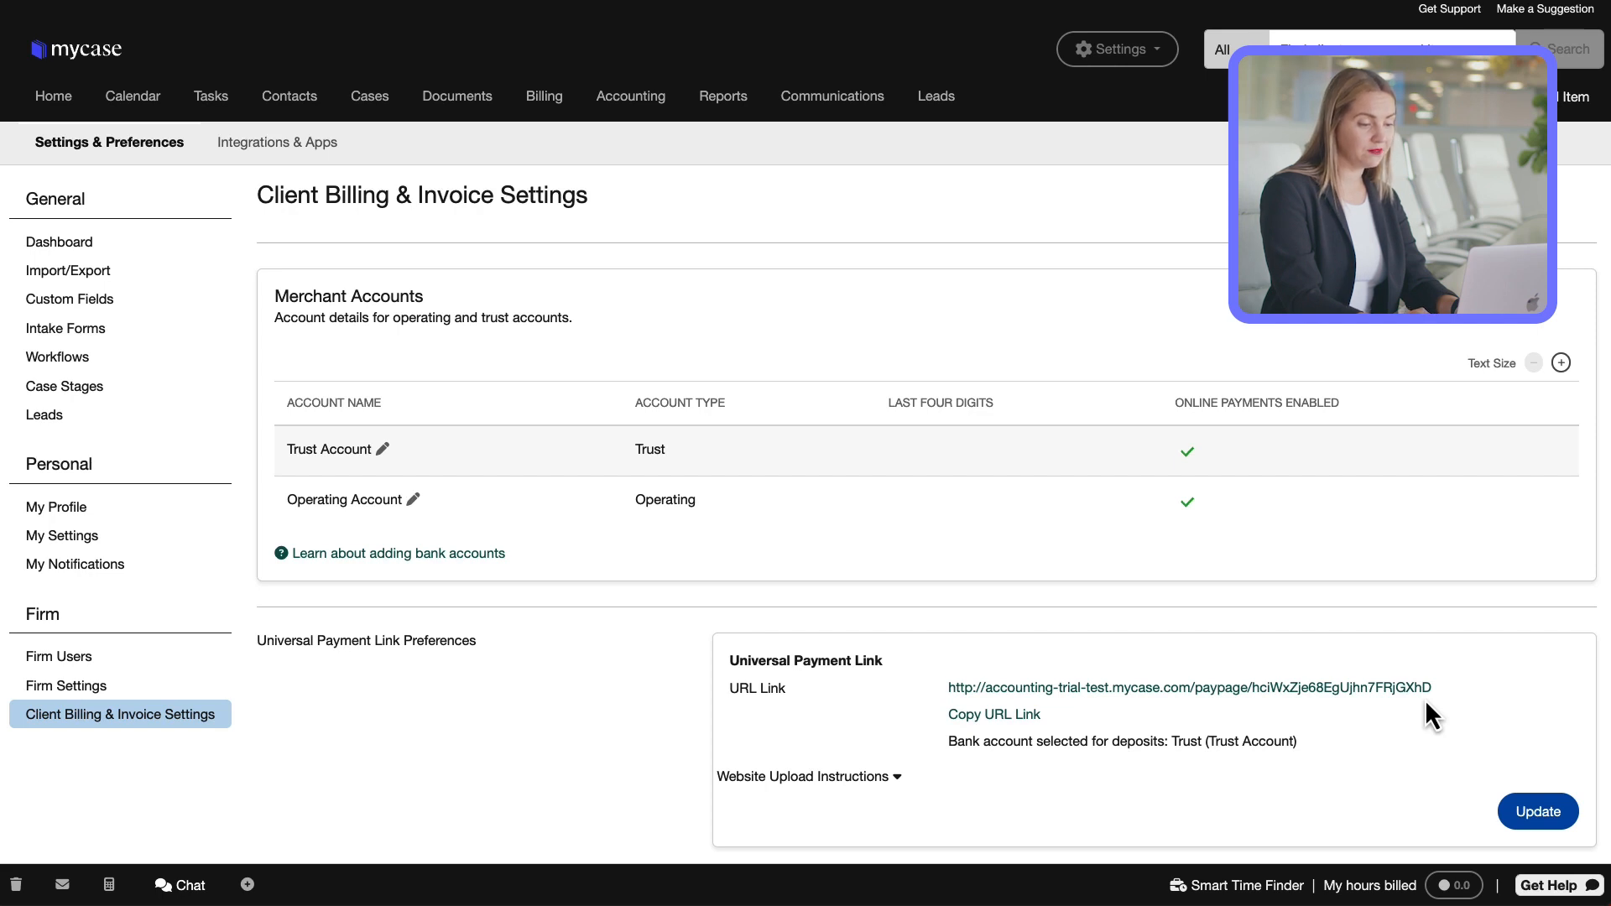
Step: Expand the Website Upload Instructions to show the sample Make Payment button
click(894, 777)
scroll(895, 783, down, 3)
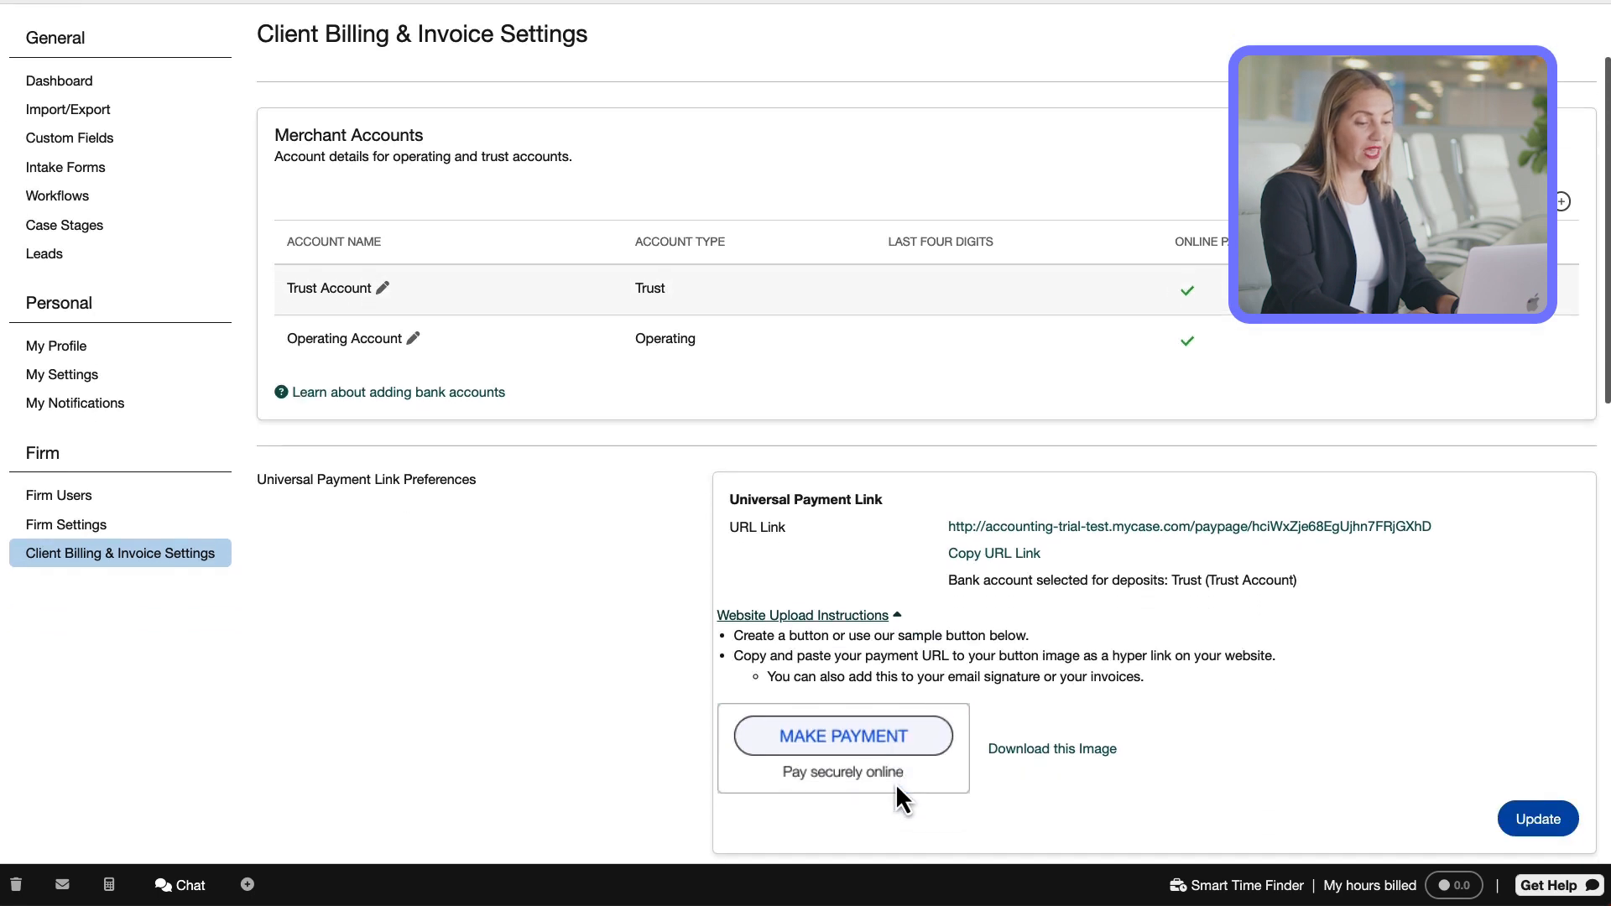